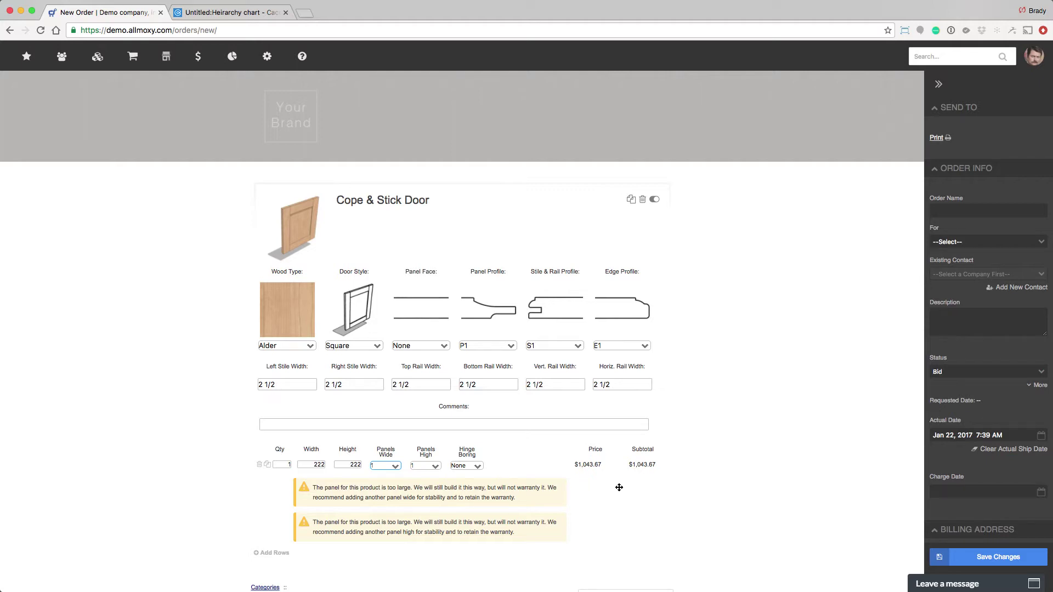
Set both the width and the height of the Cope & Stick Door line to 12.
{"action": "left_click", "coordinate": [320, 464]}
{"action": "left_click_drag", "start_coordinate": [350, 465], "coordinate": [367, 465]}
{"action": "type", "text": "12"}
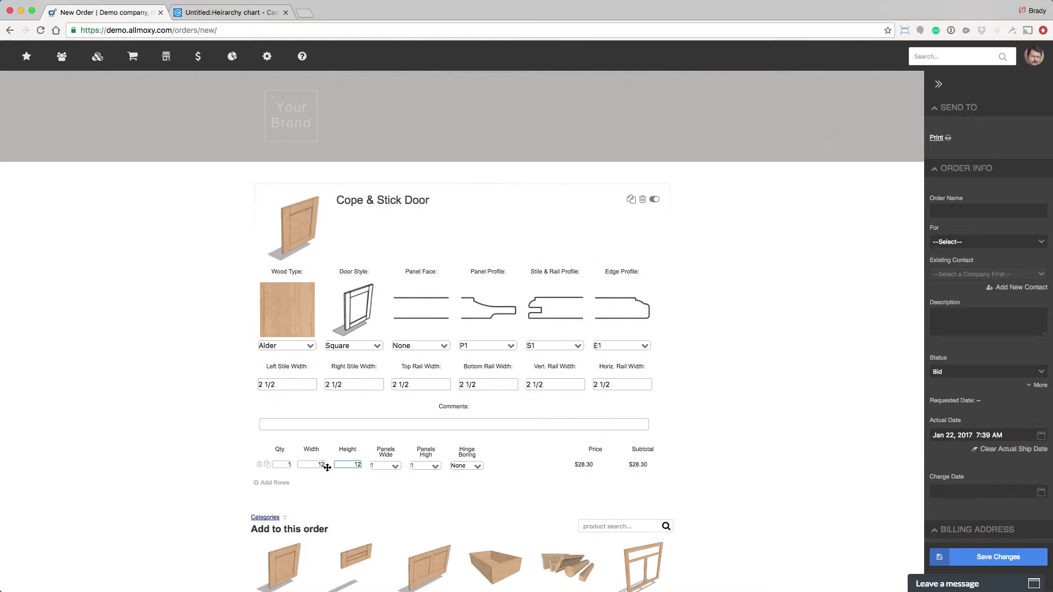
Open the Cope & Stick Door product for editing and go to its validations.
{"action": "mouse_move", "coordinate": [267, 55]}
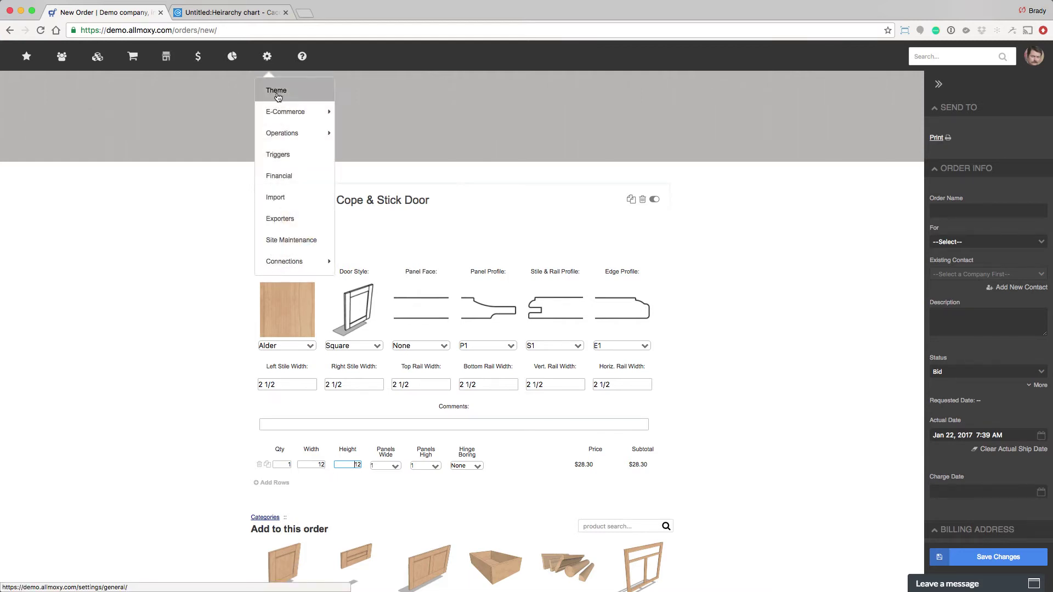
{"action": "mouse_move", "coordinate": [280, 111]}
{"action": "left_click", "coordinate": [363, 159]}
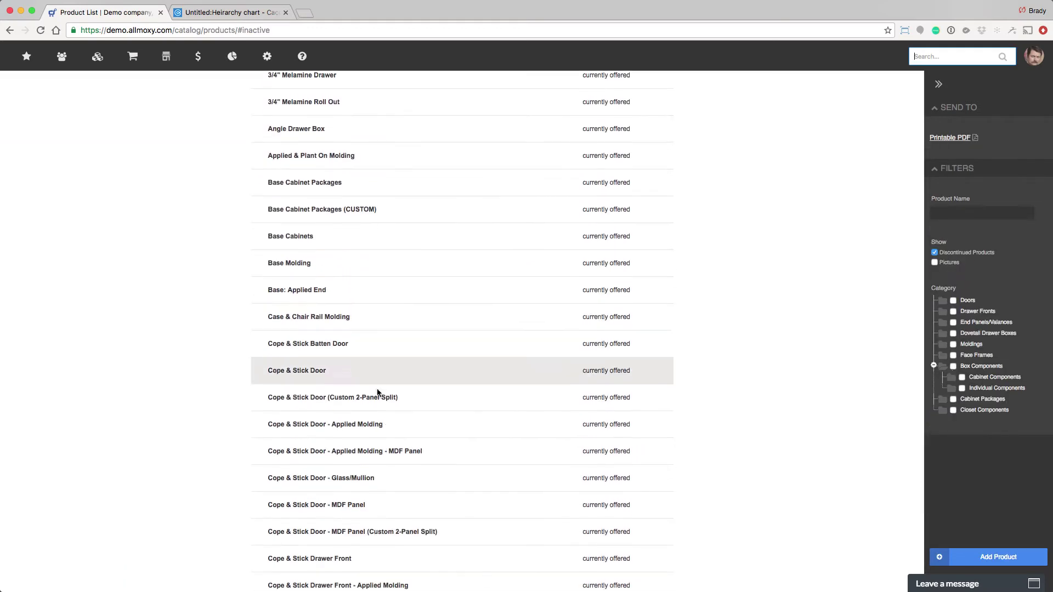
{"action": "left_click", "coordinate": [291, 373]}
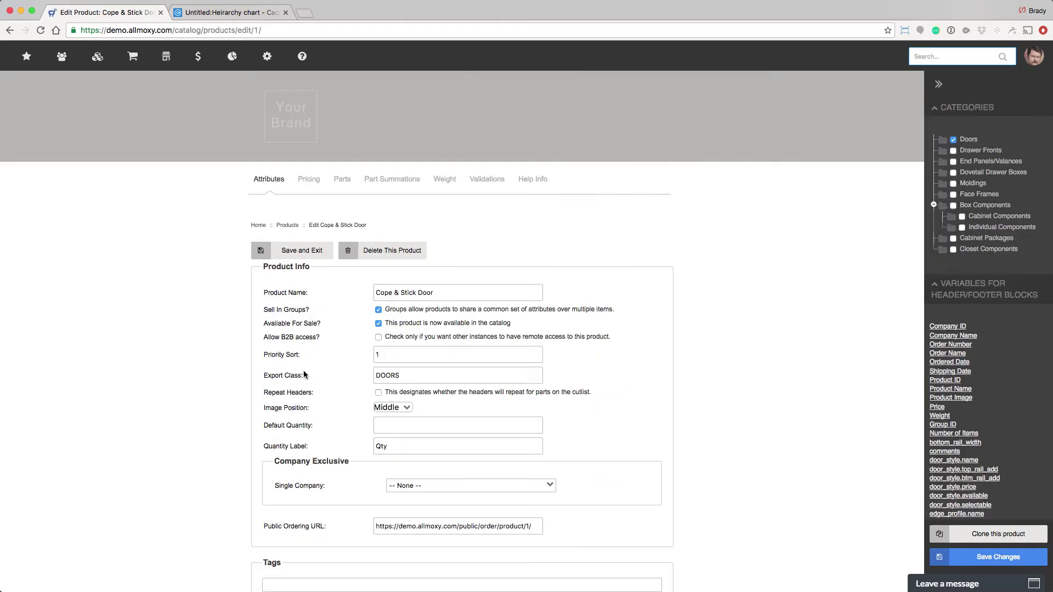
{"action": "left_click", "coordinate": [487, 179]}
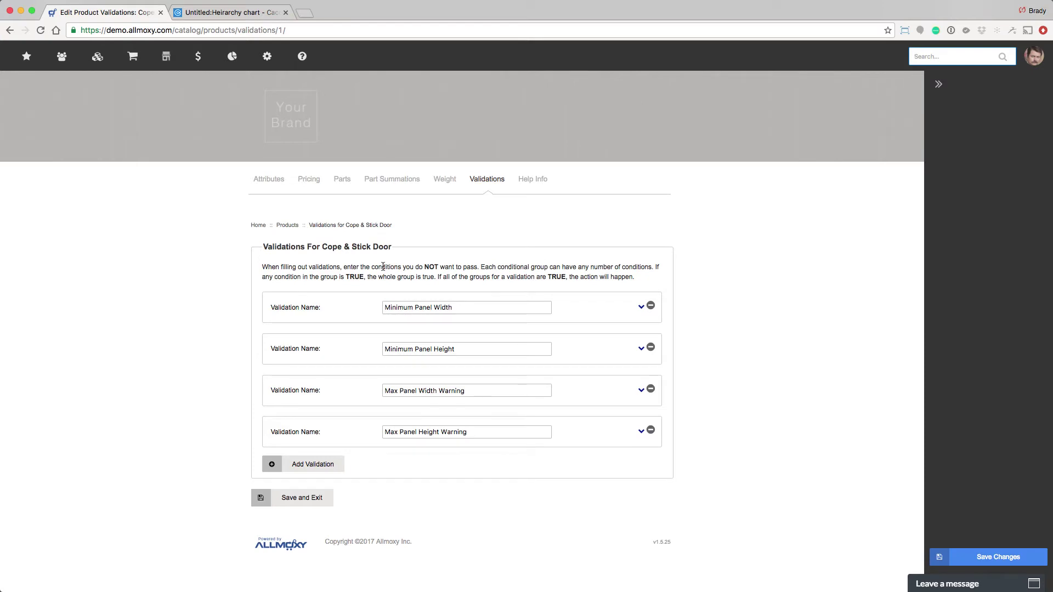
{"action": "left_click_drag", "start_coordinate": [425, 267], "coordinate": [474, 267]}
{"action": "left_click", "coordinate": [481, 268]}
Add three blank validations to the Cope & Stick Door and collapse each one.
{"action": "left_click", "coordinate": [322, 464]}
{"action": "scroll", "coordinate": [437, 499], "scroll_direction": "down", "scroll_amount": 2}
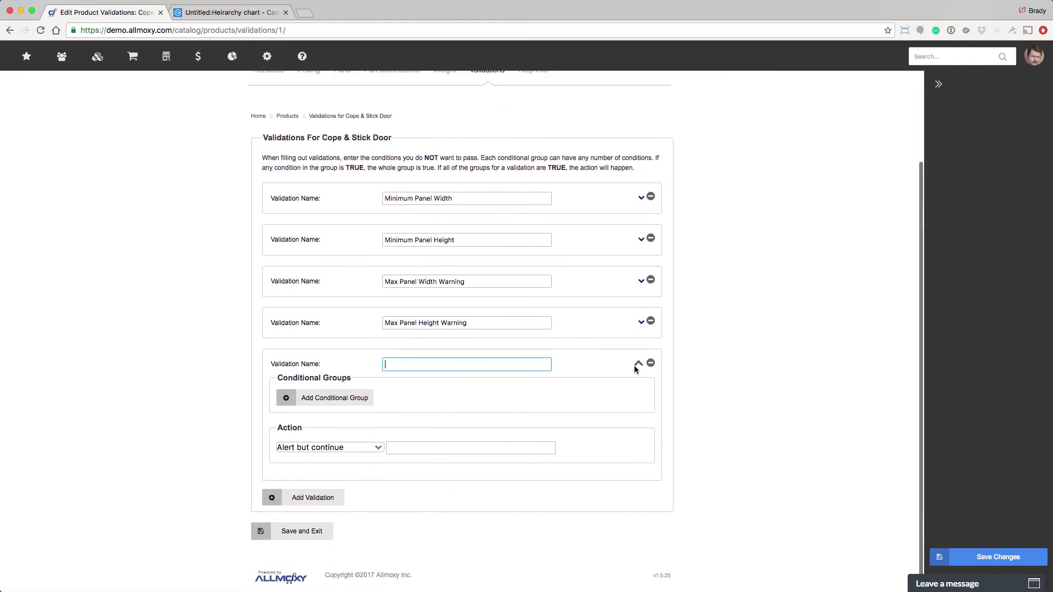
{"action": "left_click", "coordinate": [638, 365]}
{"action": "left_click", "coordinate": [294, 499]}
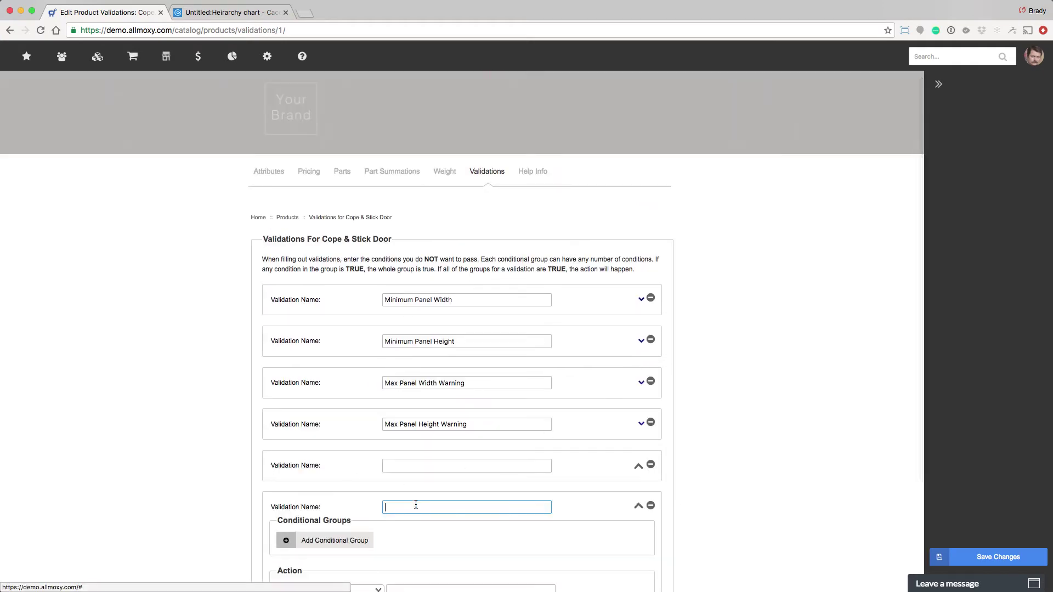
{"action": "left_click", "coordinate": [638, 508]}
{"action": "scroll", "coordinate": [548, 485], "scroll_direction": "down", "scroll_amount": 2}
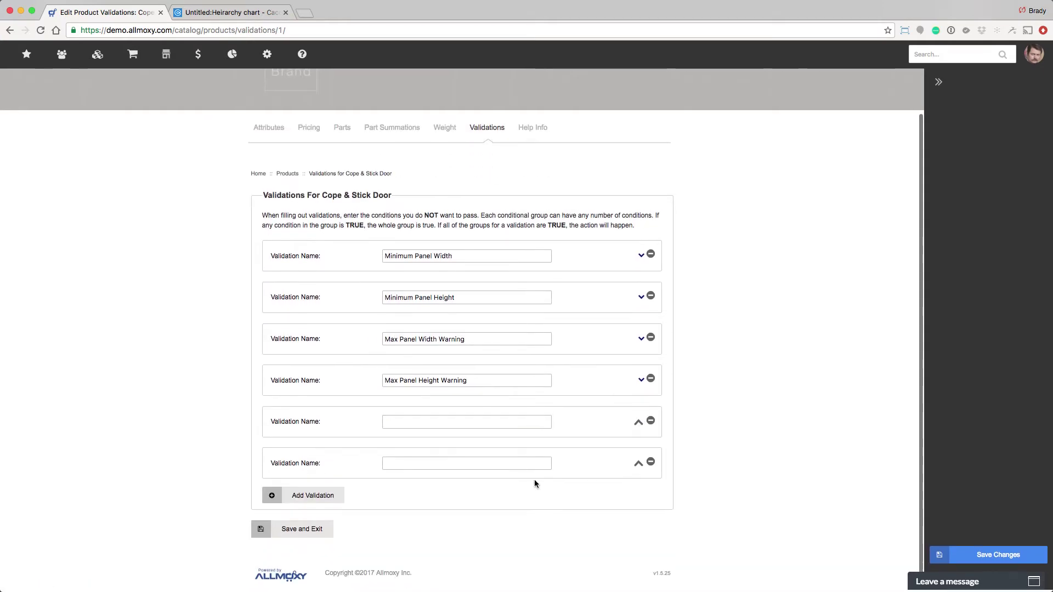
{"action": "left_click", "coordinate": [308, 496]}
{"action": "left_click", "coordinate": [639, 504]}
{"action": "scroll", "coordinate": [570, 486], "scroll_direction": "down", "scroll_amount": 2}
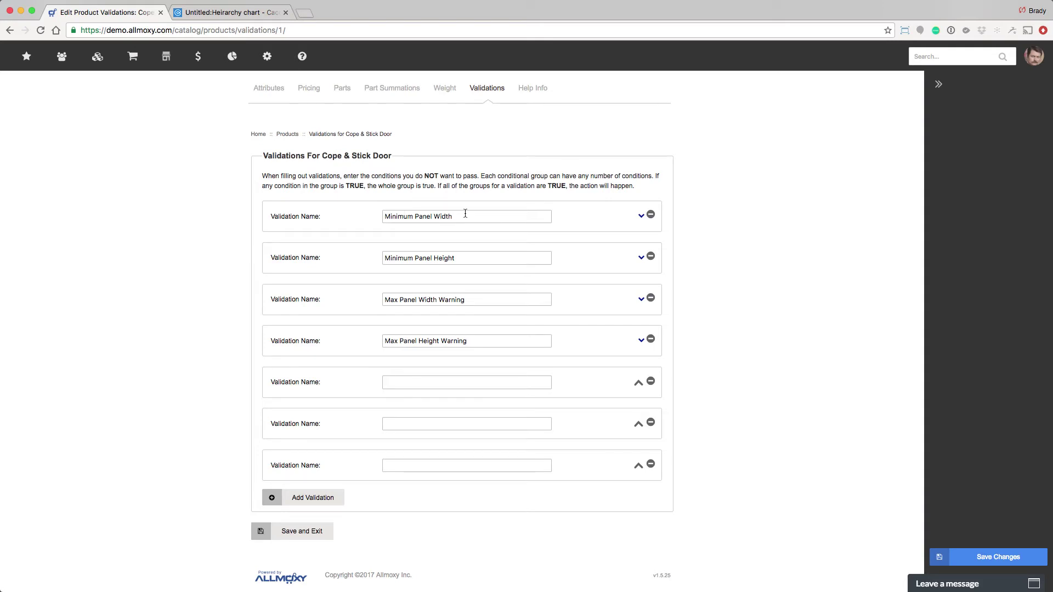
Expand the Minimum Panel Width validation and review the attribute, comparison and number field choices of its condition.
{"action": "left_click", "coordinate": [641, 216]}
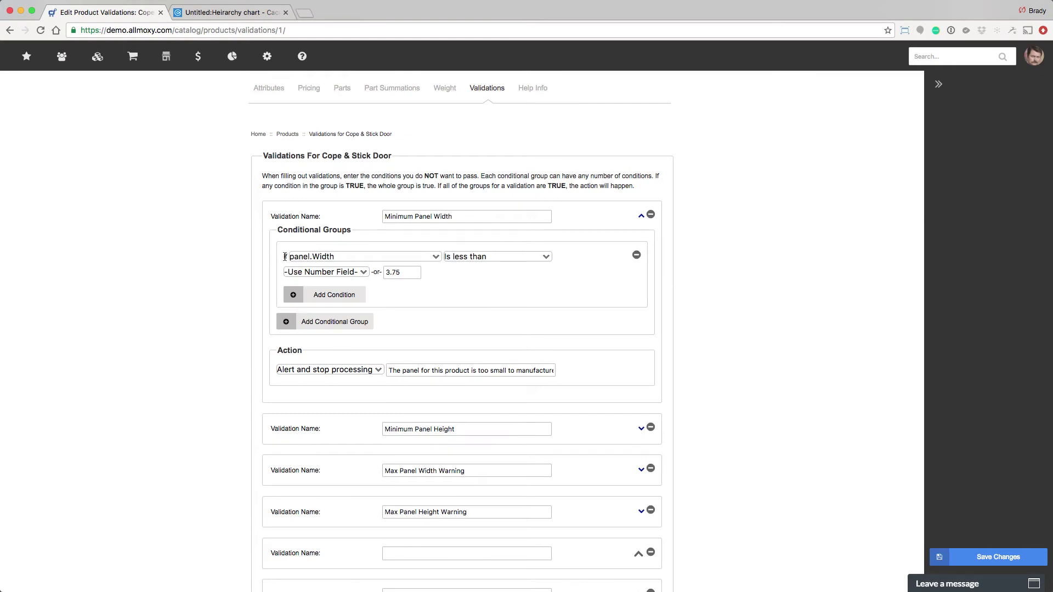
{"action": "left_click", "coordinate": [331, 260]}
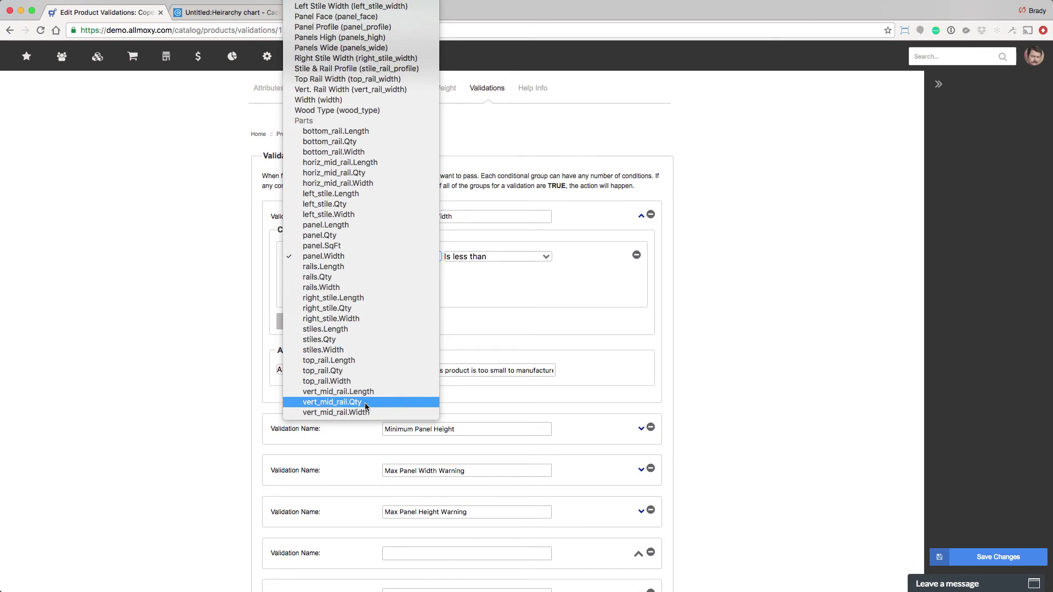
{"action": "left_click", "coordinate": [492, 282]}
{"action": "left_click", "coordinate": [474, 259]}
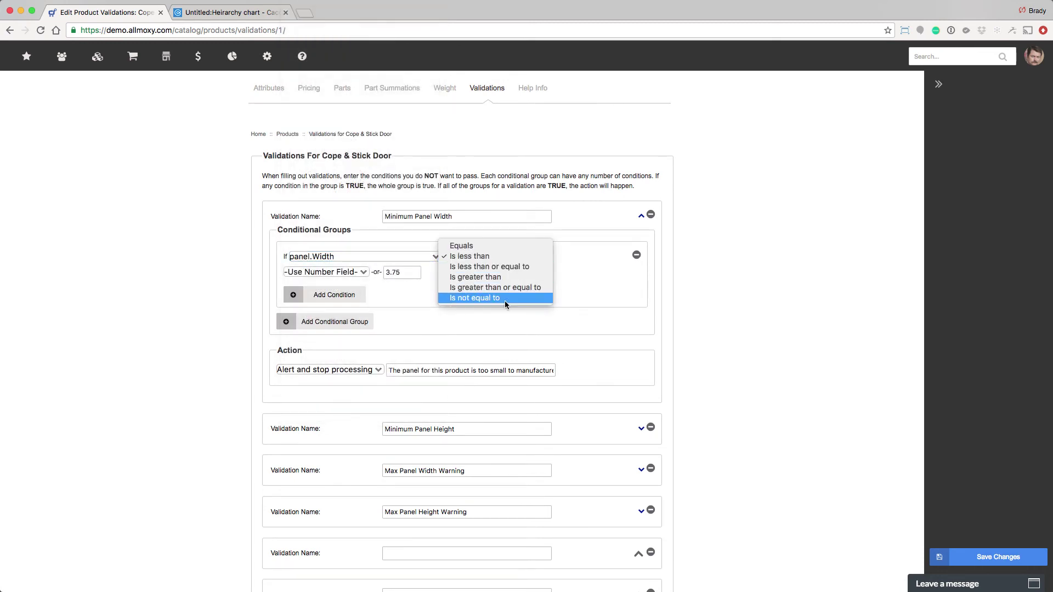
{"action": "left_click", "coordinate": [562, 295]}
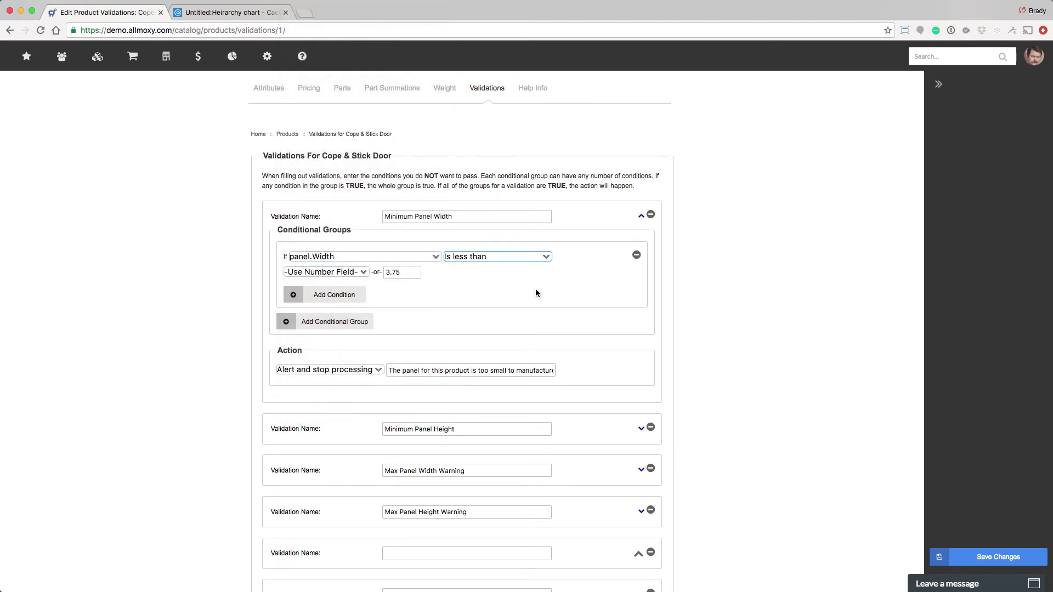
{"action": "left_click", "coordinate": [363, 273]}
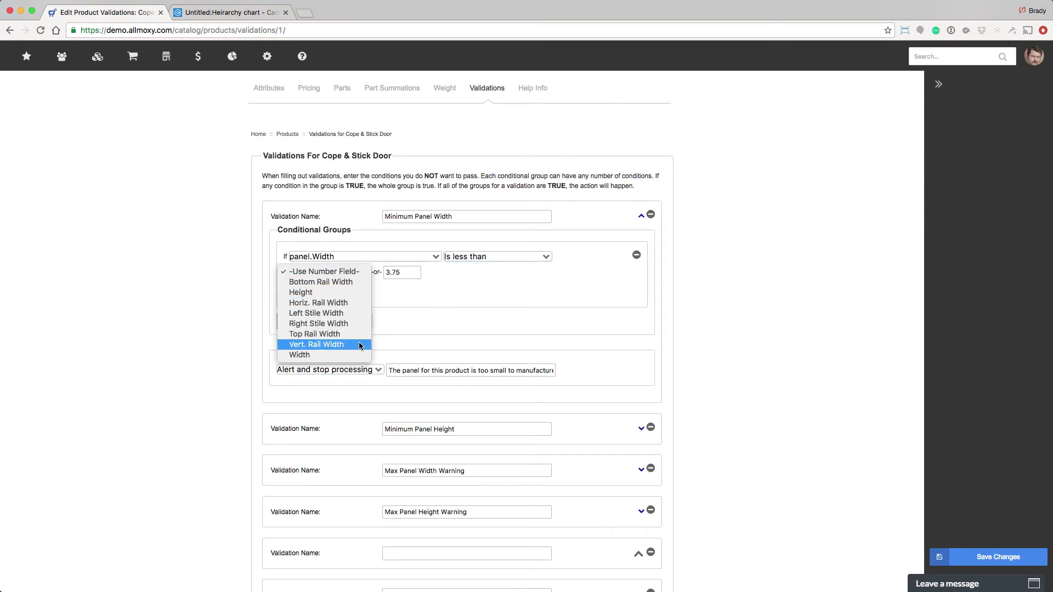
{"action": "key", "text": "Escape"}
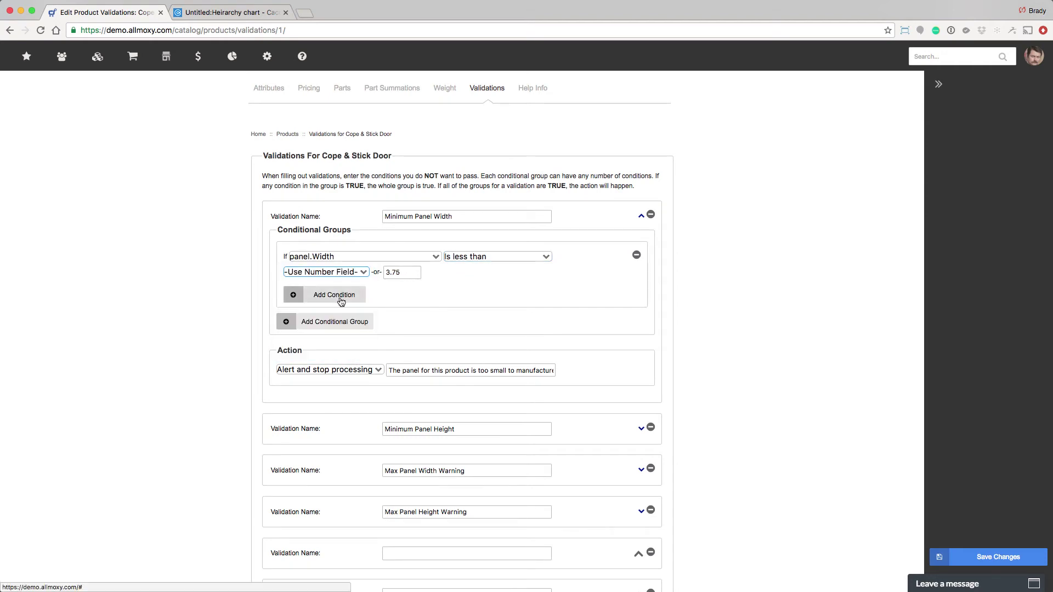
Add three conditions to the existing conditional group of Minimum Panel Width, plus two further conditional groups.
{"action": "left_click", "coordinate": [340, 298]}
{"action": "left_click", "coordinate": [336, 324]}
{"action": "left_click", "coordinate": [336, 355]}
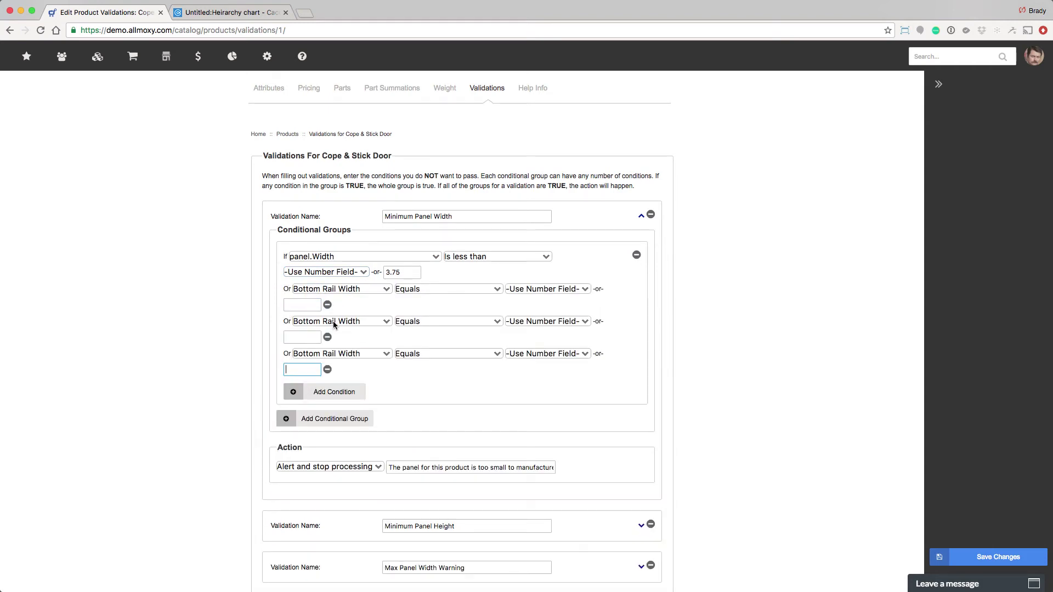
{"action": "left_click", "coordinate": [356, 418]}
{"action": "scroll", "coordinate": [356, 423], "scroll_direction": "down", "scroll_amount": 3}
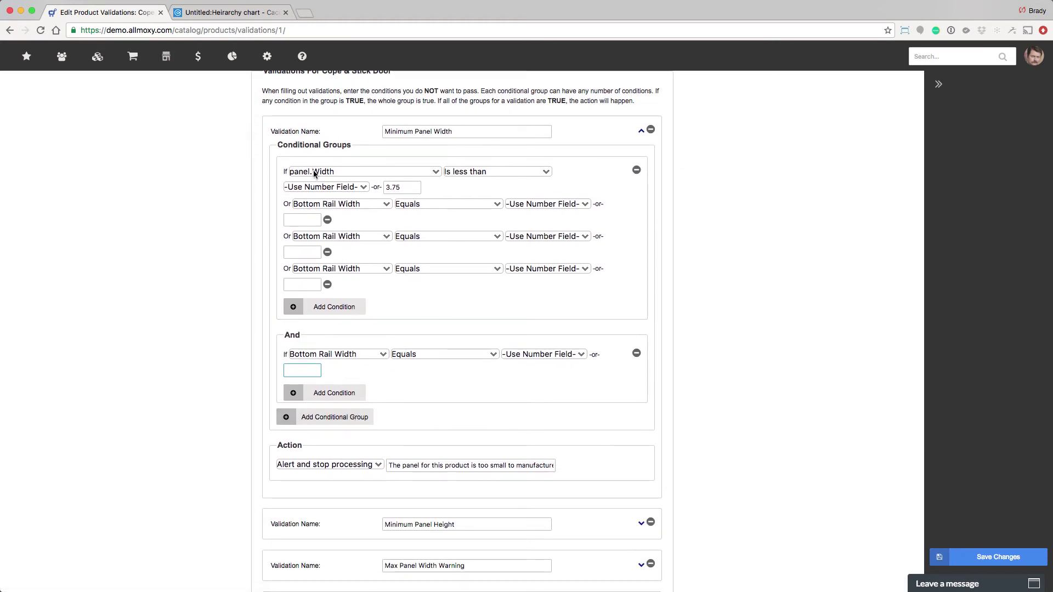
{"action": "left_click", "coordinate": [337, 418]}
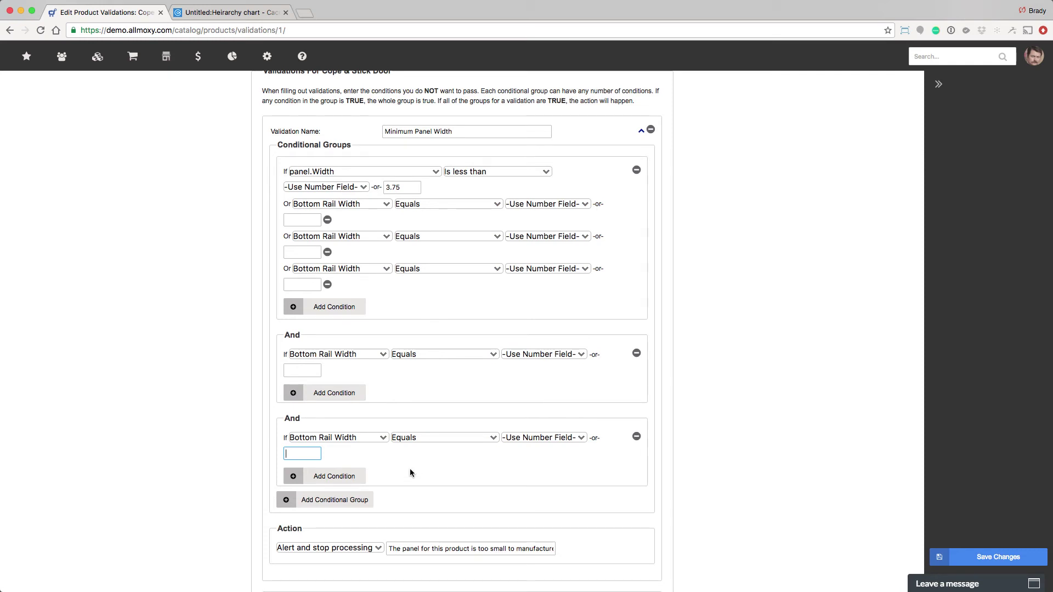
Remove the two extra conditional groups and the three extra conditions from Minimum Panel Width.
{"action": "left_click", "coordinate": [635, 437]}
{"action": "left_click", "coordinate": [636, 353]}
{"action": "left_click", "coordinate": [328, 284]}
{"action": "left_click", "coordinate": [328, 252]}
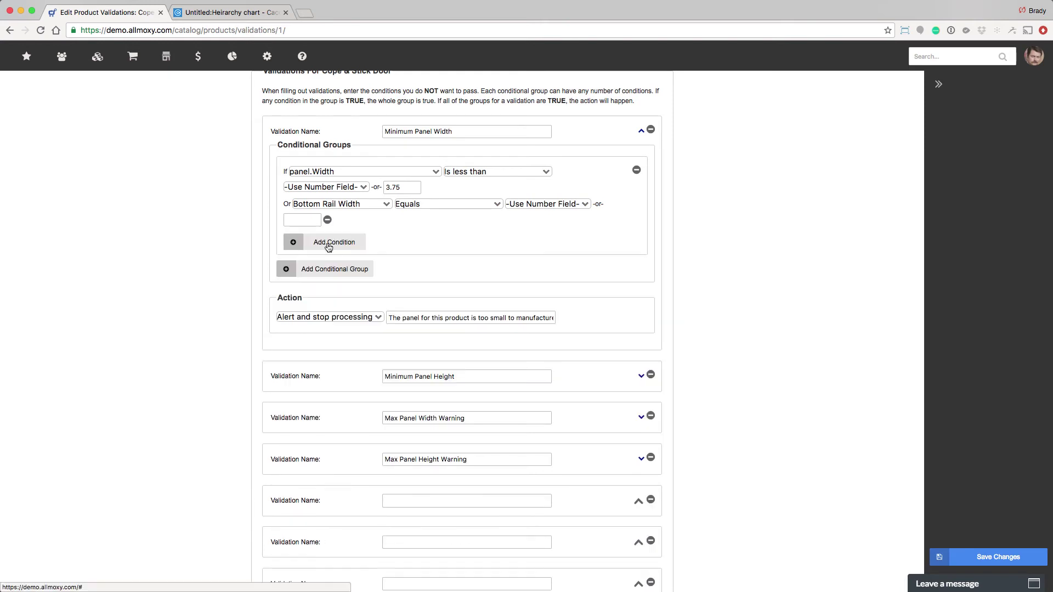
{"action": "left_click", "coordinate": [327, 219]}
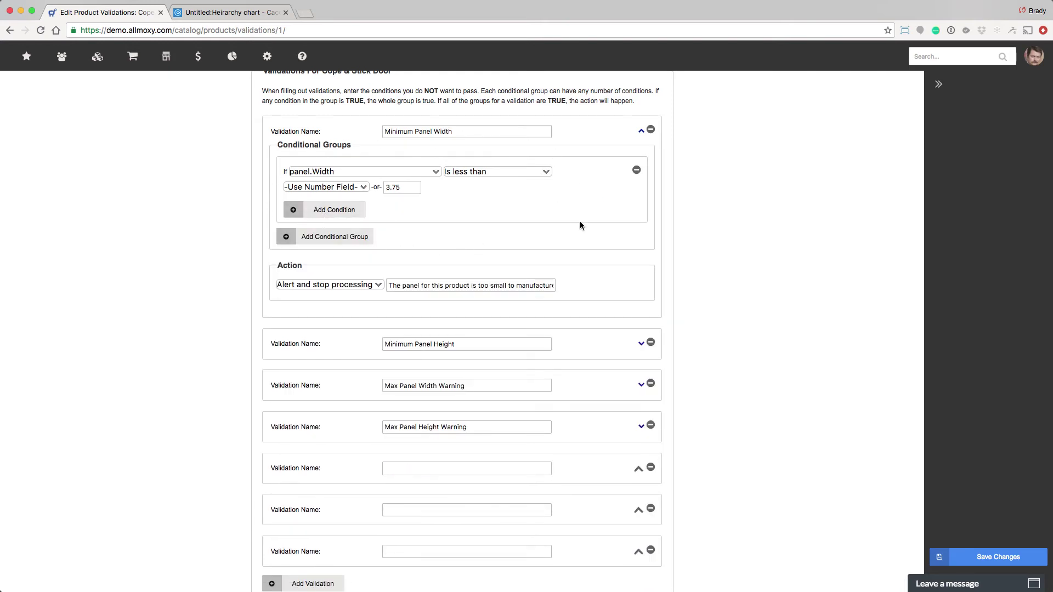
Review the action choices and the full alert message of Minimum Panel Width, and collapse the validation.
{"action": "left_click", "coordinate": [350, 286]}
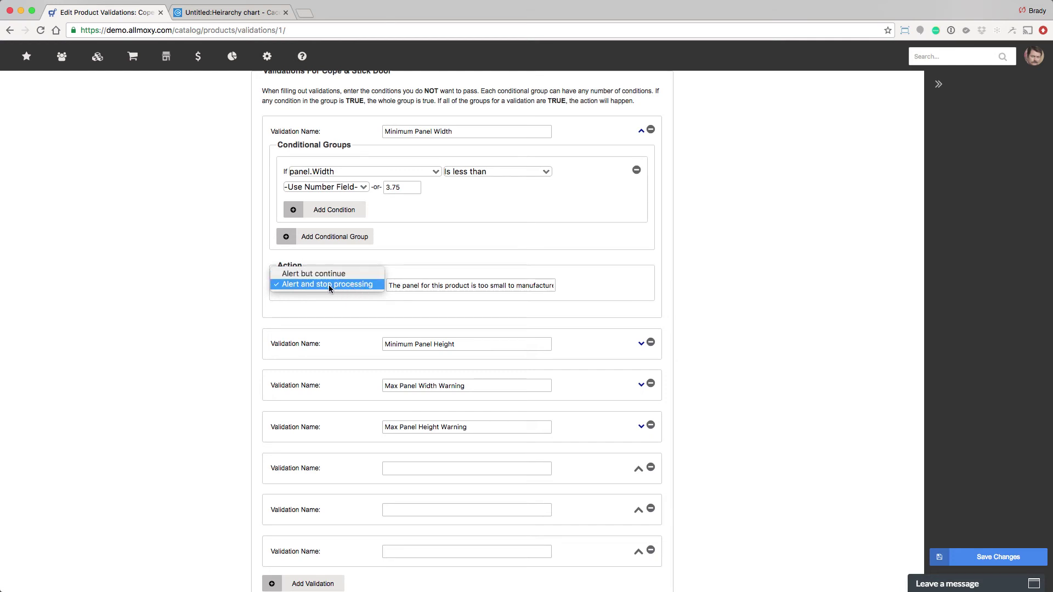
{"action": "left_click", "coordinate": [436, 284]}
{"action": "left_click_drag", "start_coordinate": [389, 286], "coordinate": [603, 286]}
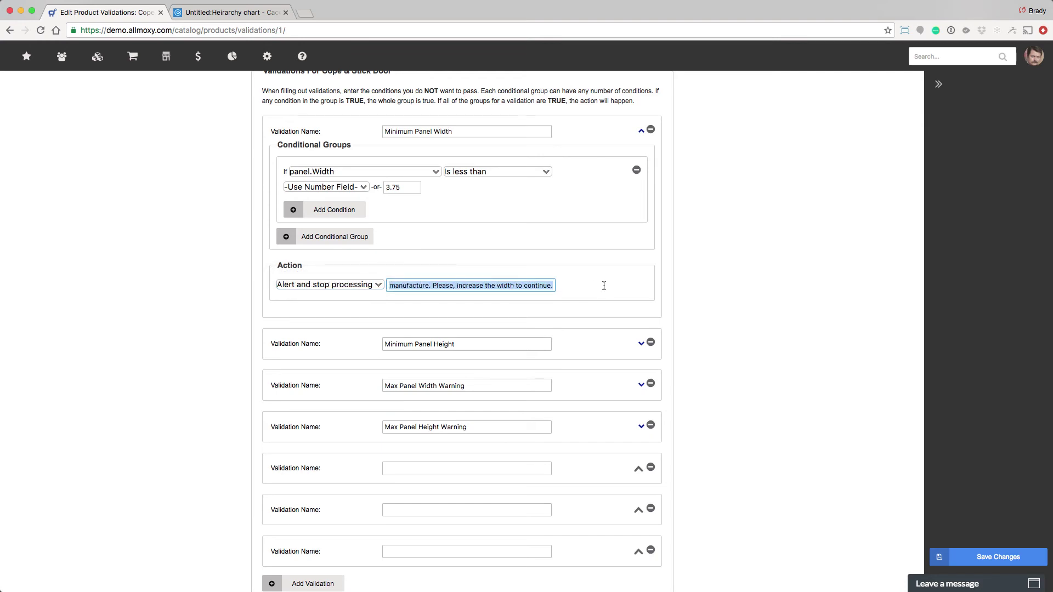
{"action": "left_click_drag", "start_coordinate": [516, 286], "coordinate": [366, 284]}
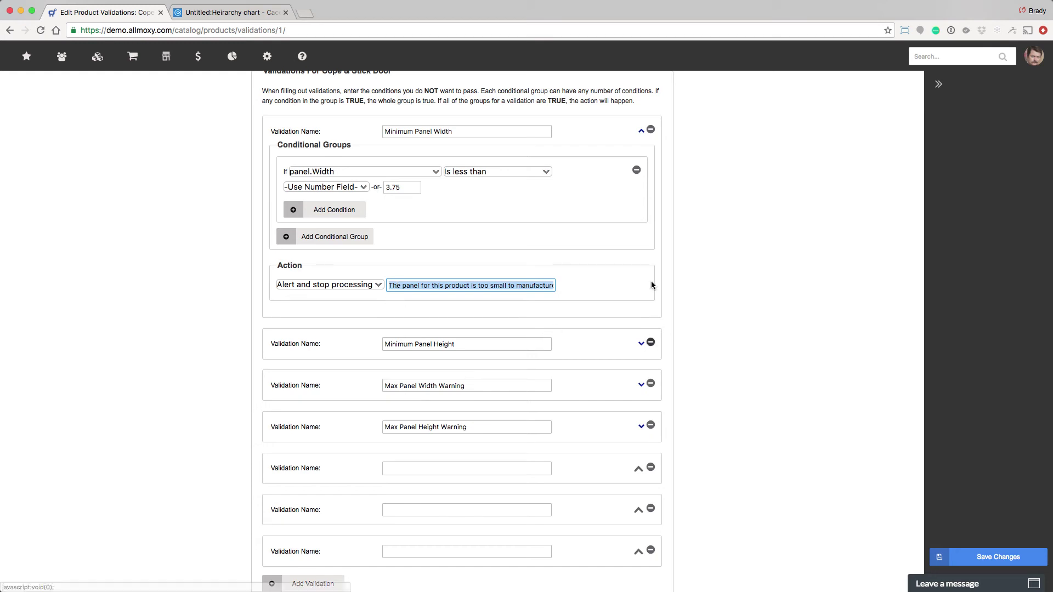
{"action": "left_click", "coordinate": [641, 132]}
Delete the three blank validations below Max Panel Height Warning.
{"action": "left_click", "coordinate": [650, 381]}
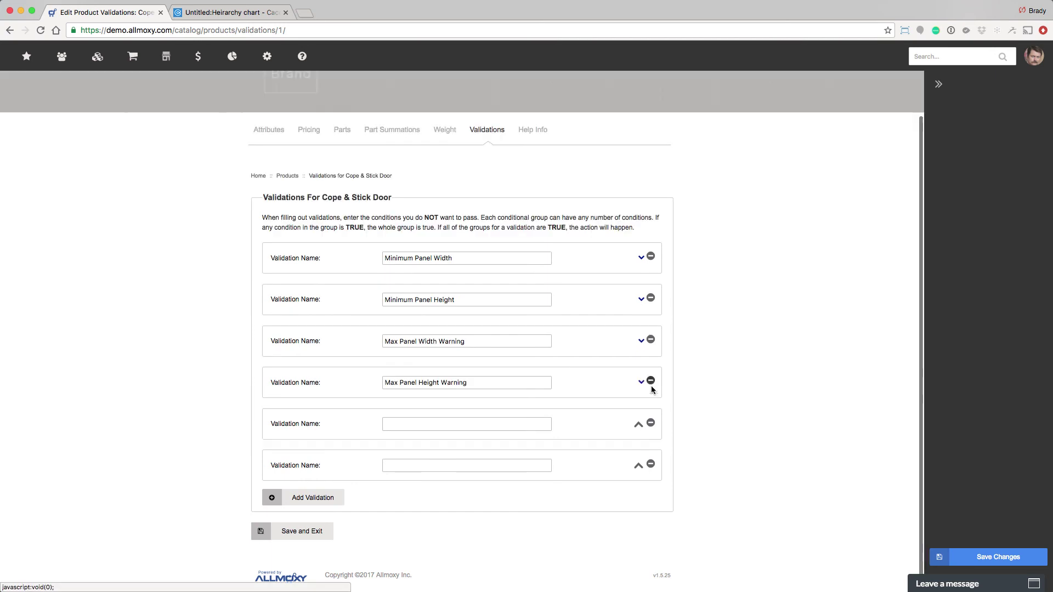
{"action": "left_click", "coordinate": [651, 423]}
{"action": "left_click", "coordinate": [651, 465]}
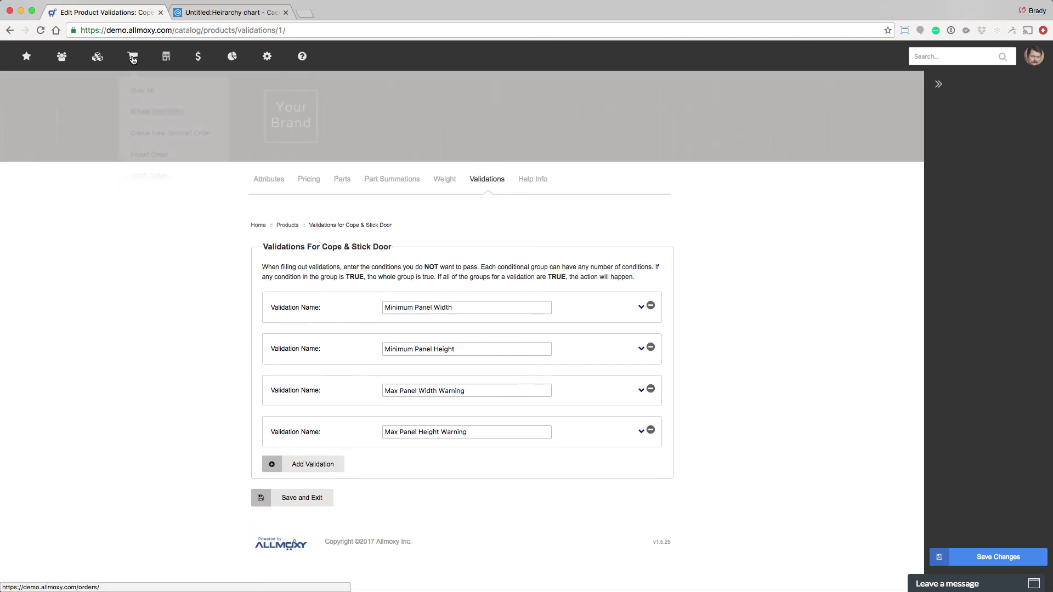
Open a new order in a separate browser tab and add a Cope & Stick Door from the Doors category.
{"action": "mouse_move", "coordinate": [133, 57]}
{"action": "right_click", "coordinate": [142, 112]}
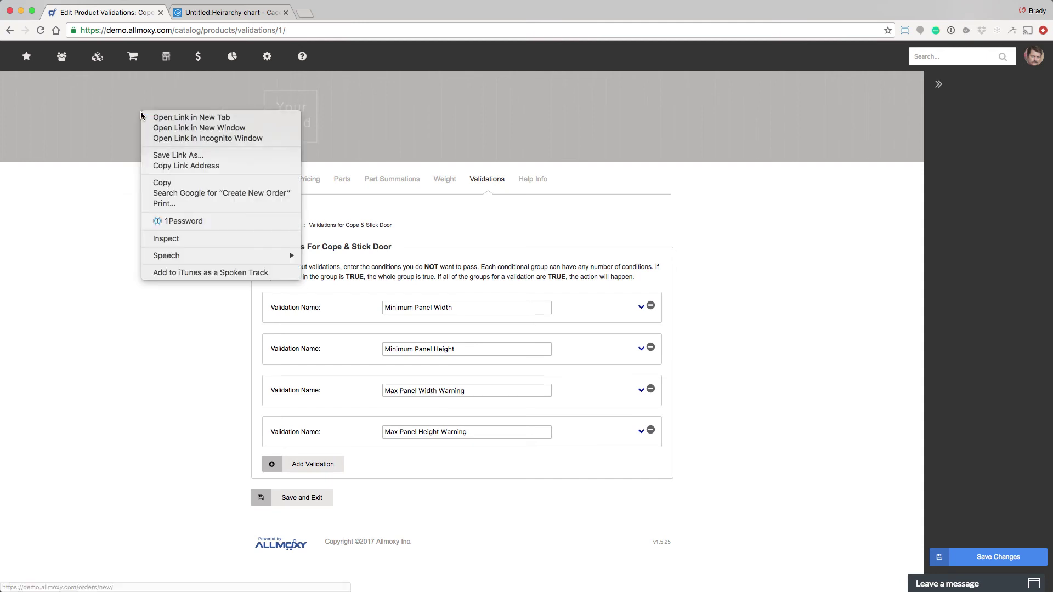
{"action": "left_click", "coordinate": [164, 117]}
{"action": "left_click", "coordinate": [193, 14]}
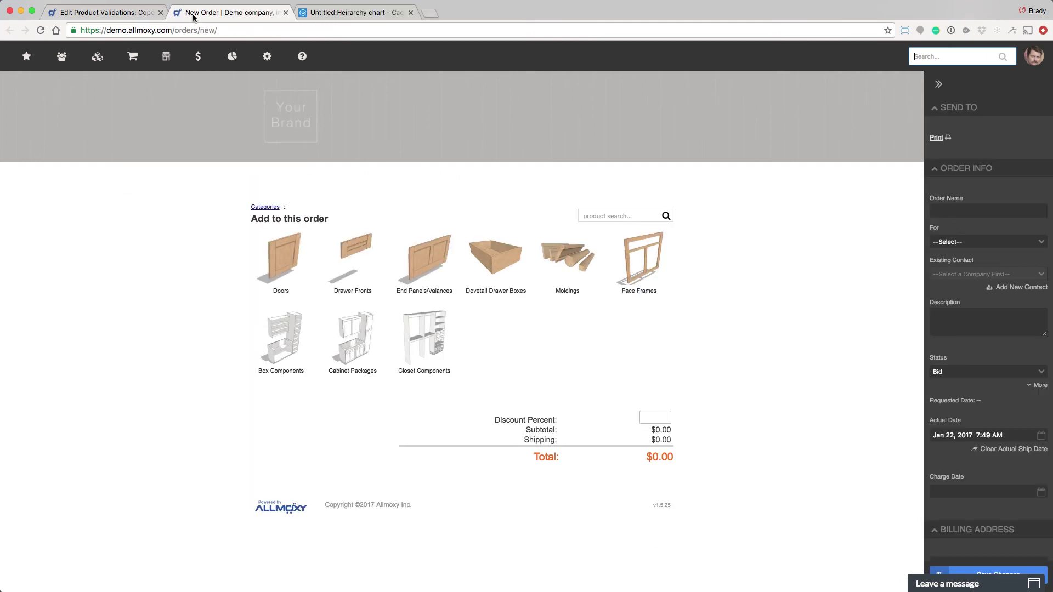
{"action": "left_click", "coordinate": [277, 261]}
{"action": "left_click", "coordinate": [284, 262]}
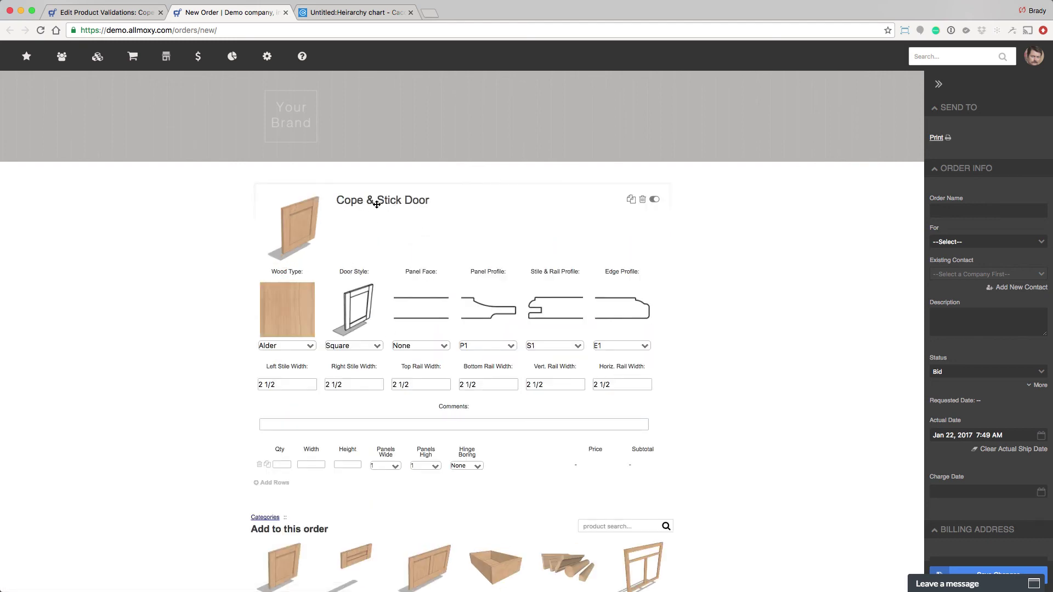
Return to the product's validations and add a validation named "max width".
{"action": "left_click", "coordinate": [100, 13]}
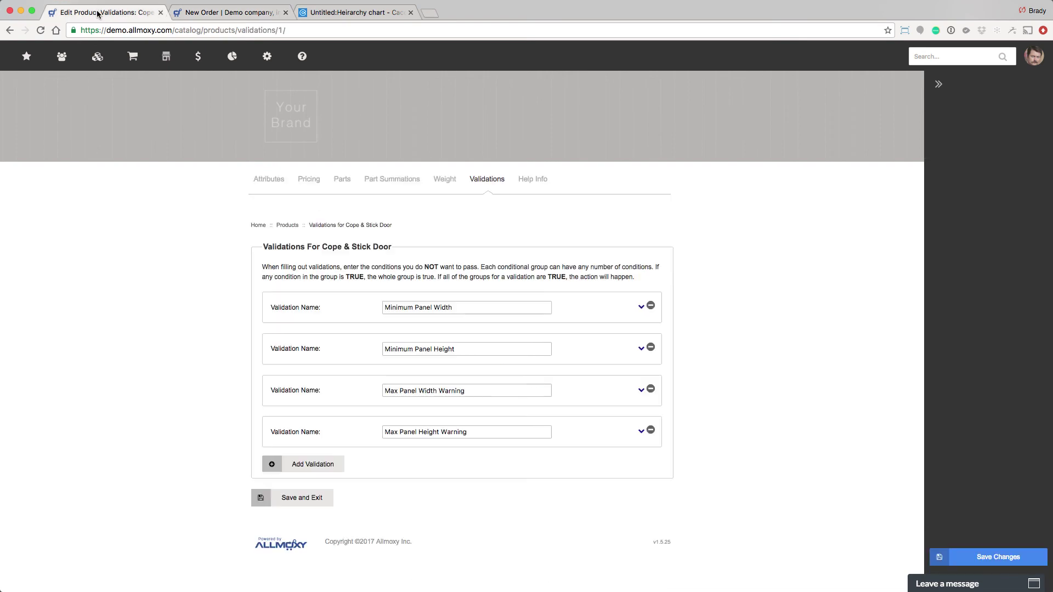
{"action": "left_click", "coordinate": [328, 464]}
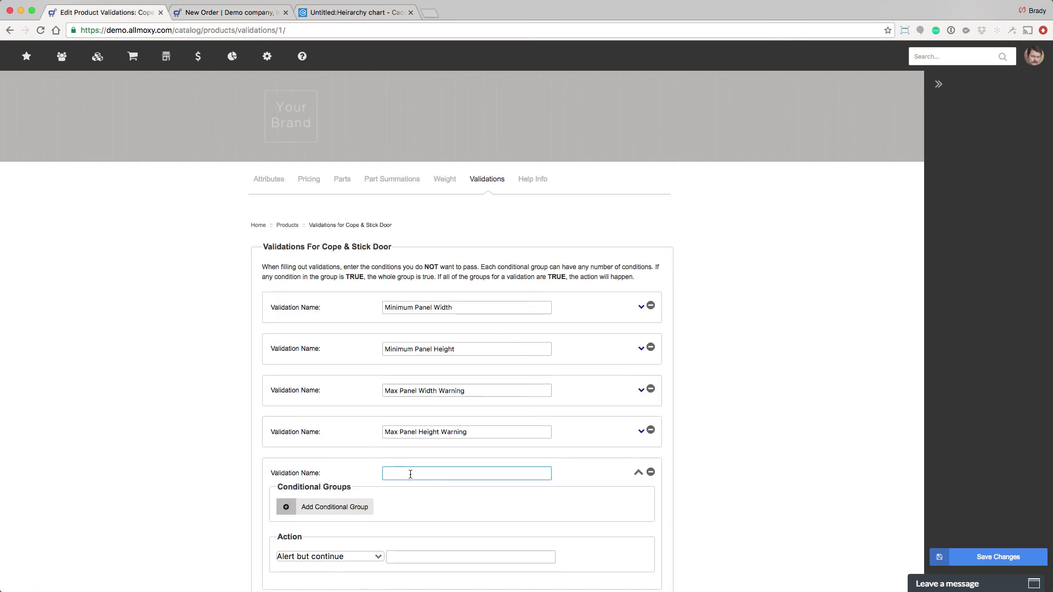
{"action": "type", "text": "max width"}
Add a conditional group to the max width validation with the condition Width is greater than 12.
{"action": "scroll", "coordinate": [505, 515], "scroll_direction": "down", "scroll_amount": 2}
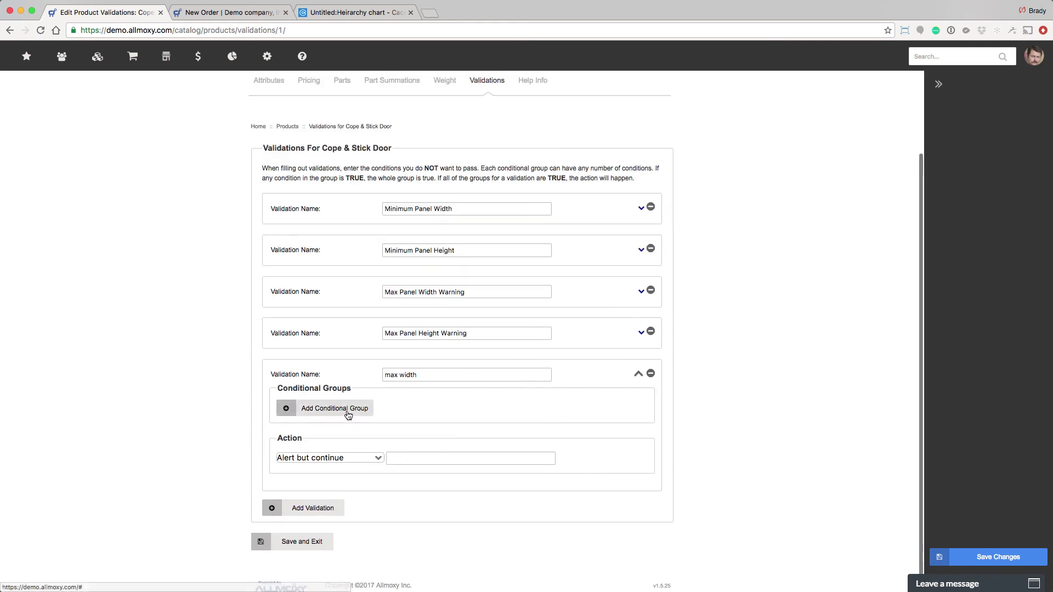
{"action": "left_click", "coordinate": [340, 408]}
{"action": "left_click", "coordinate": [343, 415]}
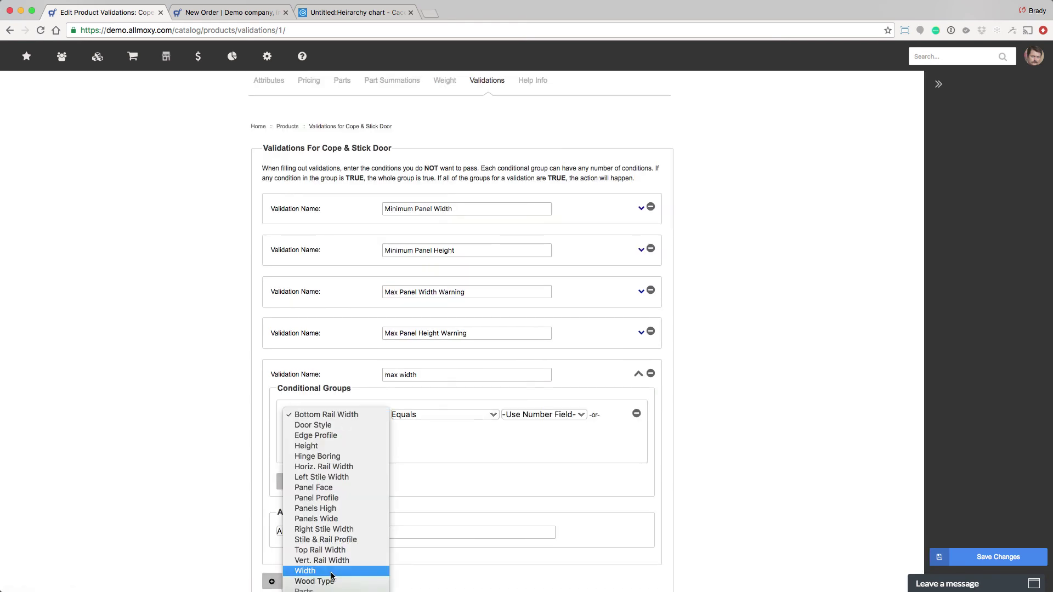
{"action": "left_click", "coordinate": [304, 571]}
{"action": "left_click", "coordinate": [459, 415]}
{"action": "left_click", "coordinate": [456, 451]}
{"action": "left_click", "coordinate": [302, 431]}
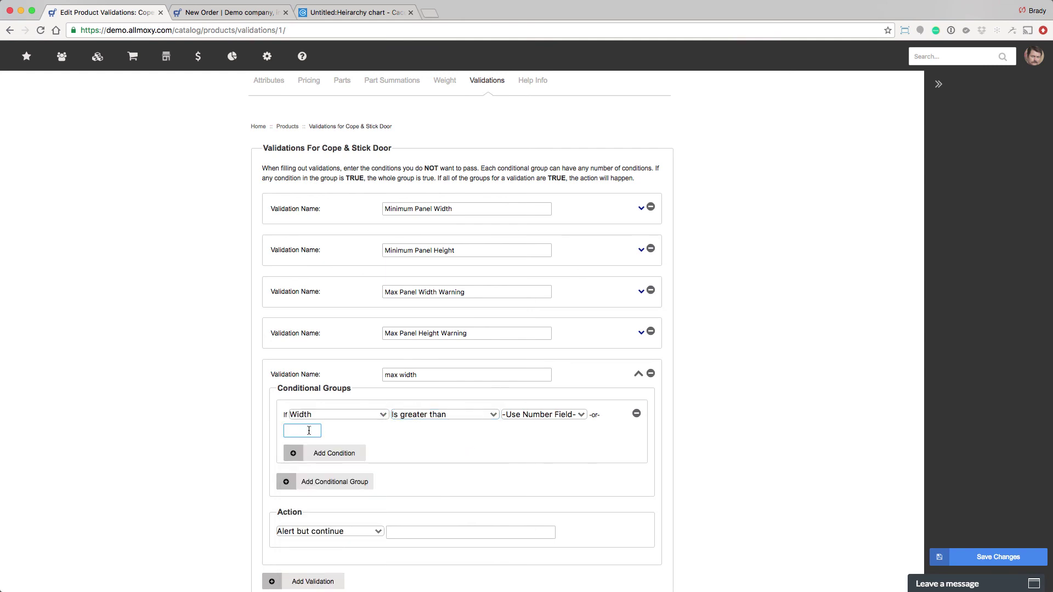
{"action": "type", "text": "12"}
Enter "fndkslanflkdsnf;daskl;f;nads" as the filler alert message for max width and save the validations.
{"action": "left_click", "coordinate": [471, 532]}
{"action": "type", "text": "fndkslanflkdsnf;daskl;f;n"}
{"action": "type", "text": "klds"}
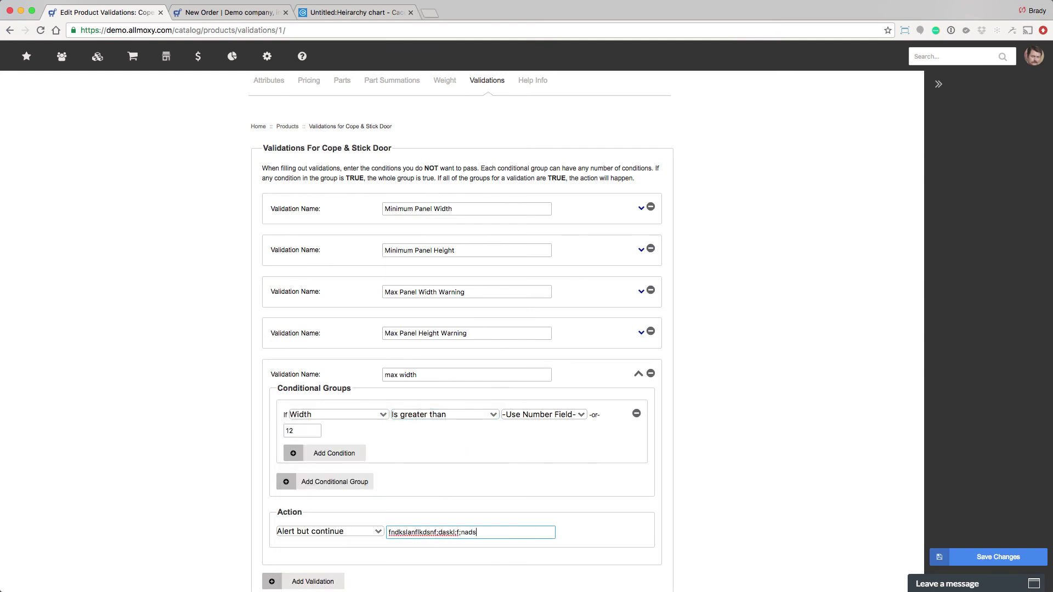
{"action": "scroll", "coordinate": [471, 532], "scroll_direction": "down", "scroll_amount": 1}
{"action": "left_click", "coordinate": [959, 559]}
Test the max width rule in the open order by entering a Cope & Stick Door line with quantity 1, width 13 and height 13.
{"action": "left_click", "coordinate": [224, 11]}
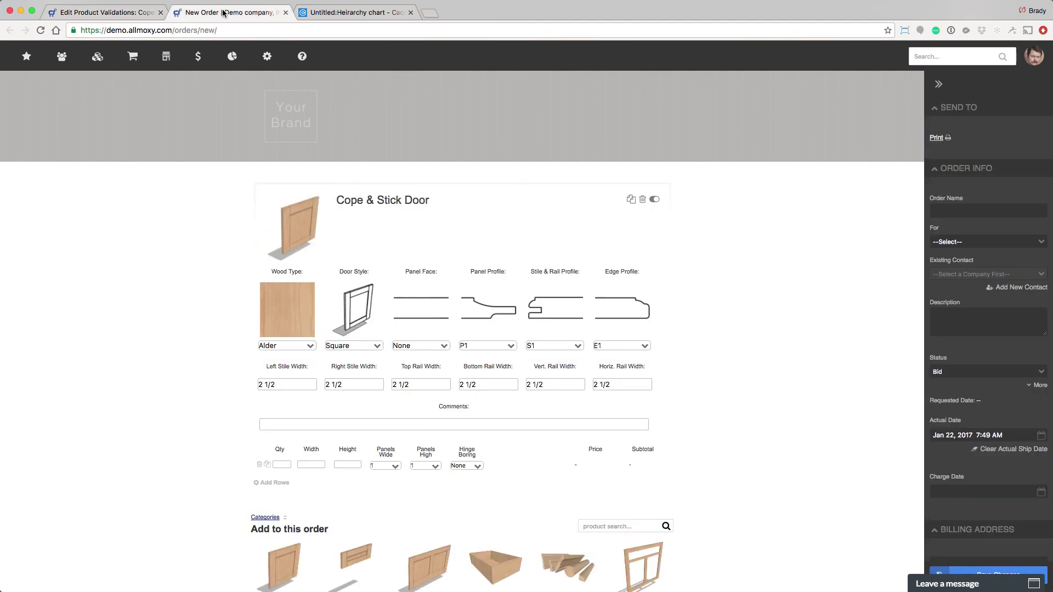
{"action": "left_click", "coordinate": [281, 464]}
{"action": "left_click", "coordinate": [301, 464]}
{"action": "type", "text": "13"}
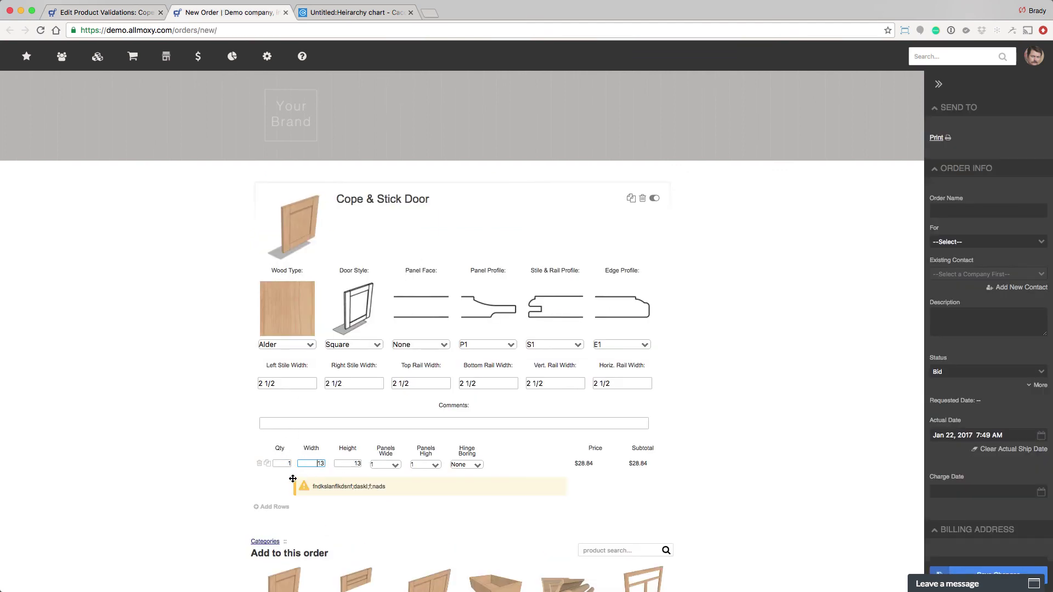
Change the max width validation's action to "Alert and stop processing", save the validations, and recheck the door line in the order.
{"action": "left_click", "coordinate": [125, 12]}
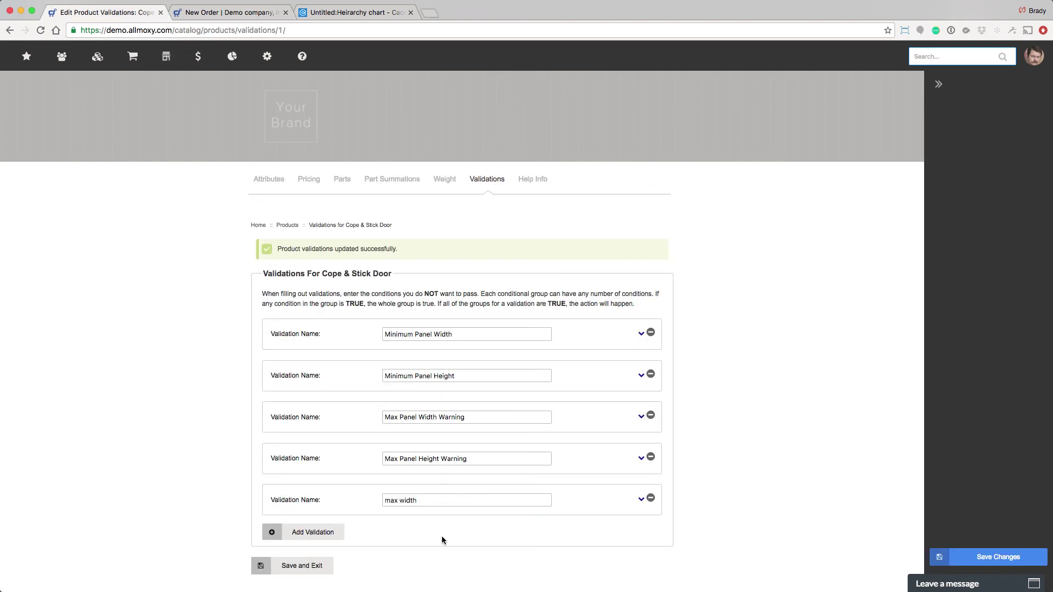
{"action": "left_click", "coordinate": [641, 499]}
{"action": "scroll", "coordinate": [488, 531], "scroll_direction": "down", "scroll_amount": 3}
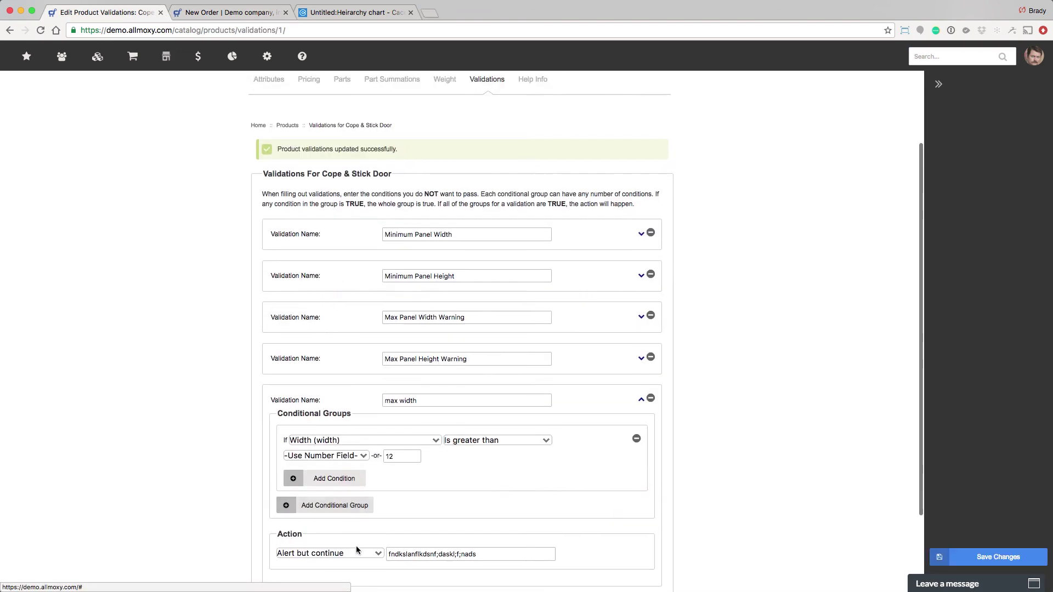
{"action": "left_click", "coordinate": [366, 552]}
{"action": "left_click", "coordinate": [360, 562]}
{"action": "left_click", "coordinate": [987, 556]}
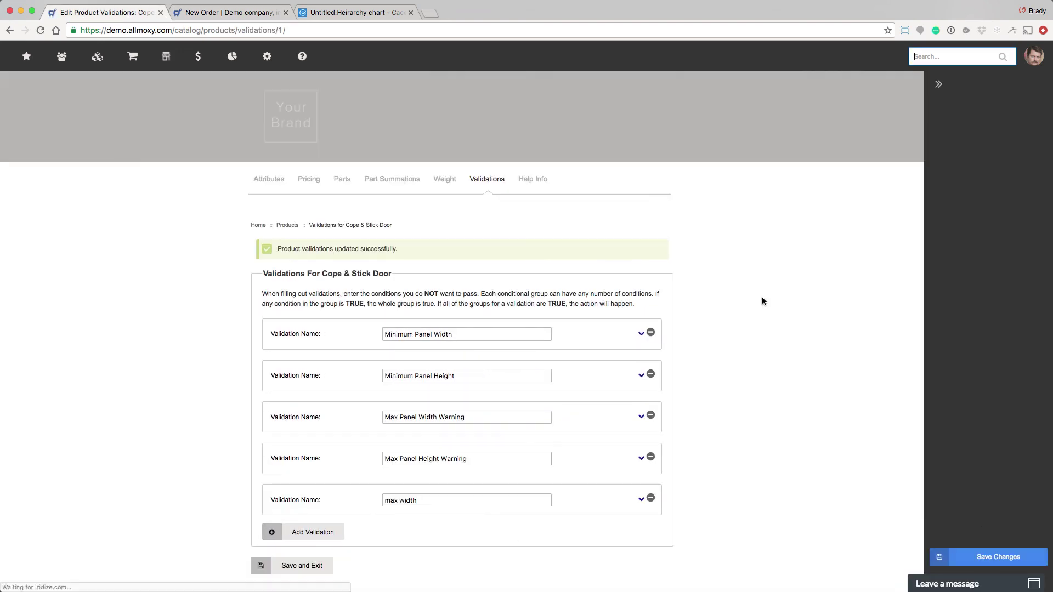
{"action": "left_click", "coordinate": [230, 12]}
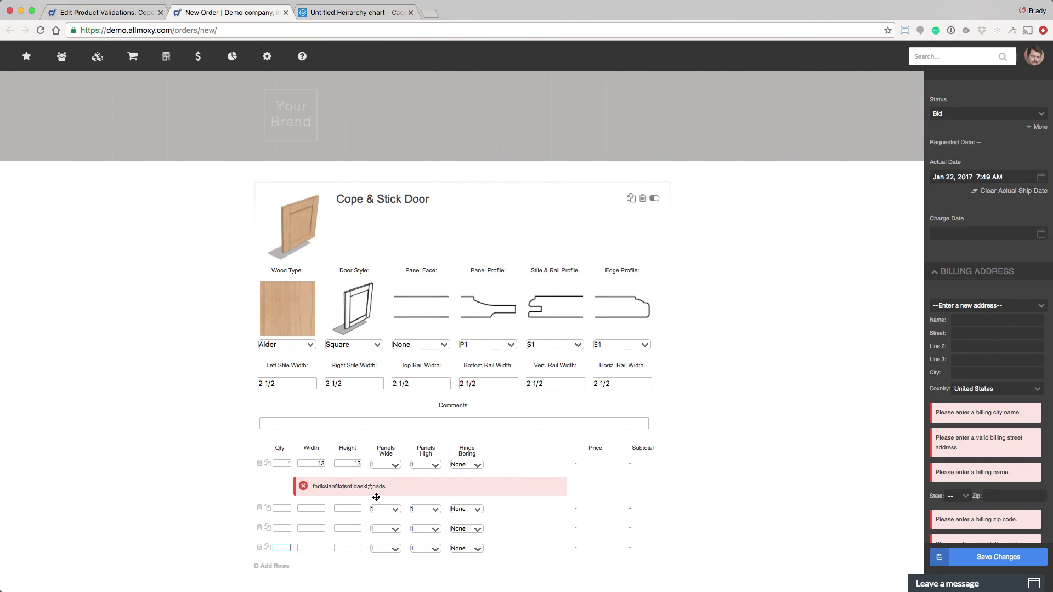
Review the max width validation's condition and action, and compare them with the alert on the order's door line.
{"action": "left_click", "coordinate": [129, 12]}
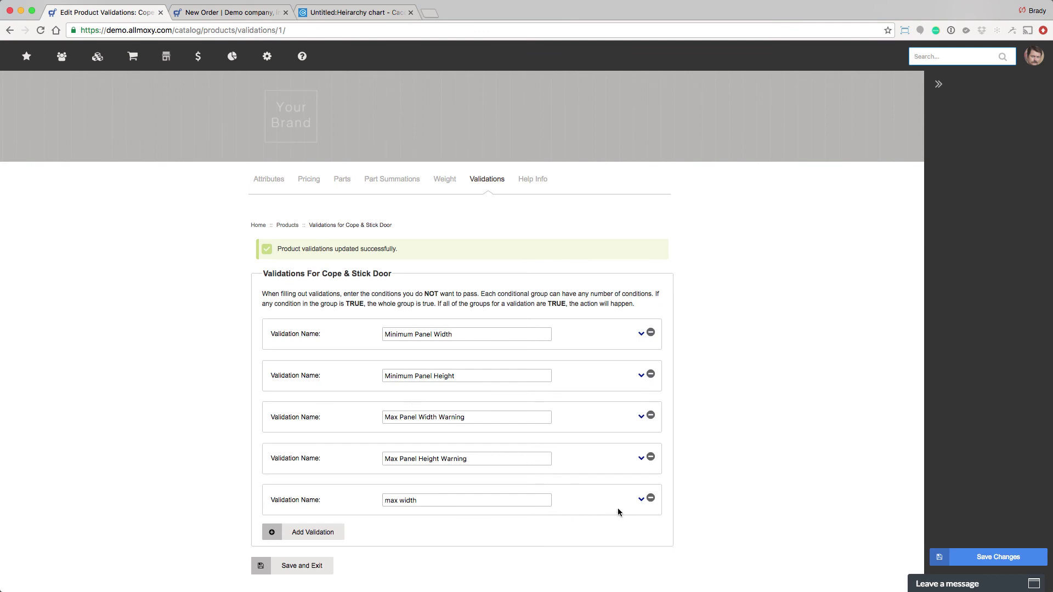
{"action": "left_click", "coordinate": [640, 501]}
{"action": "scroll", "coordinate": [346, 334], "scroll_direction": "down", "scroll_amount": 5}
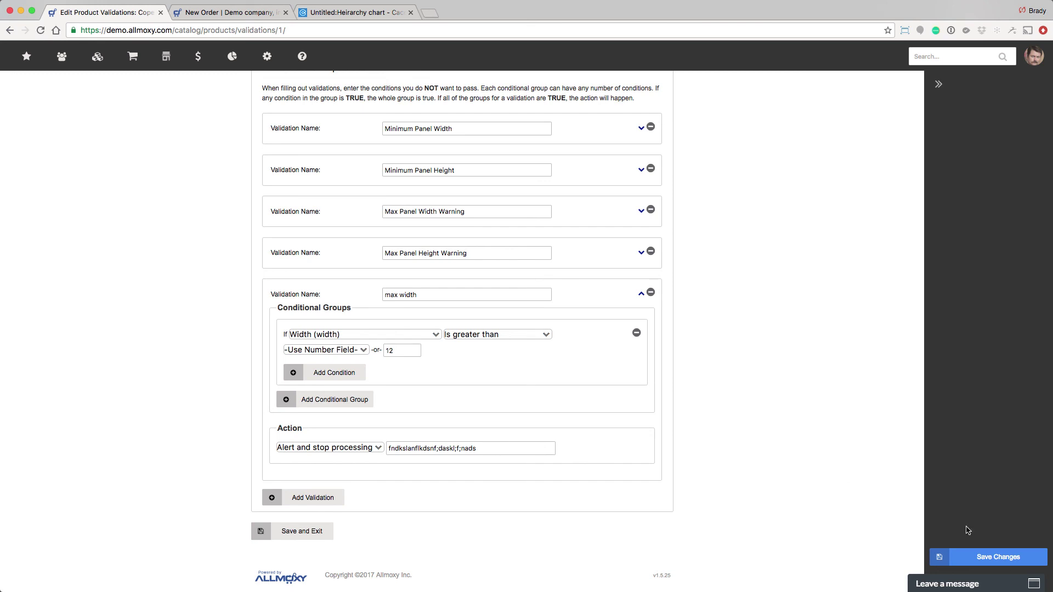
{"action": "left_click", "coordinate": [208, 12]}
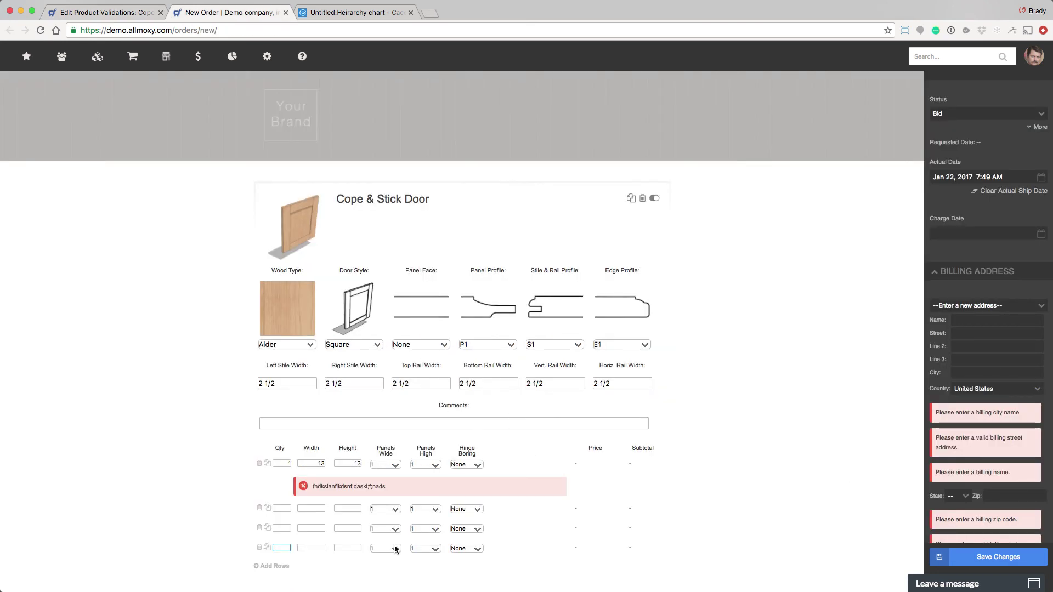
{"action": "scroll", "coordinate": [417, 511], "scroll_direction": "down", "scroll_amount": 2}
{"action": "scroll", "coordinate": [416, 511], "scroll_direction": "down", "scroll_amount": 1}
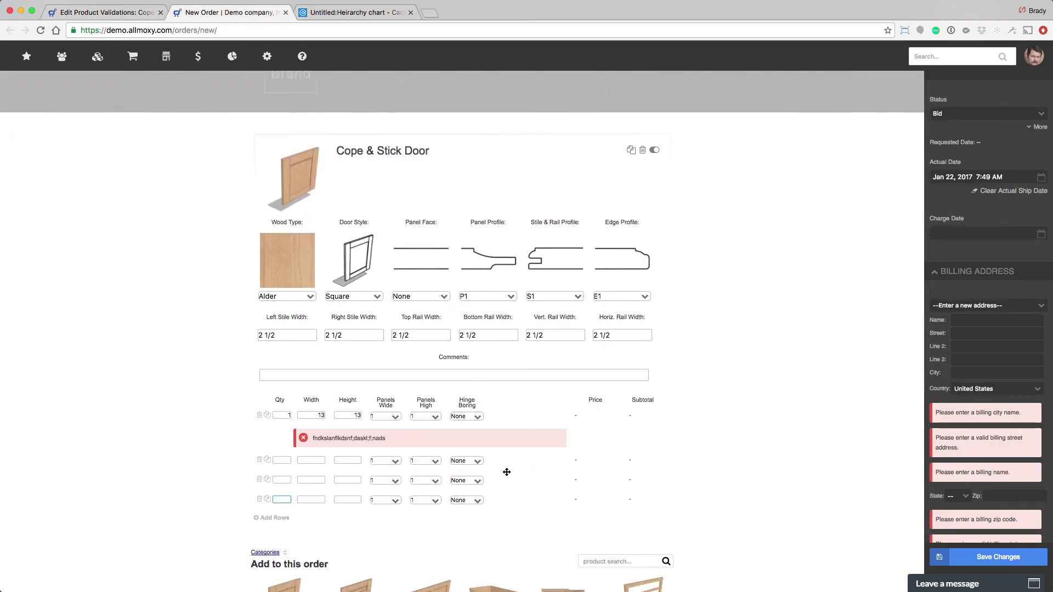